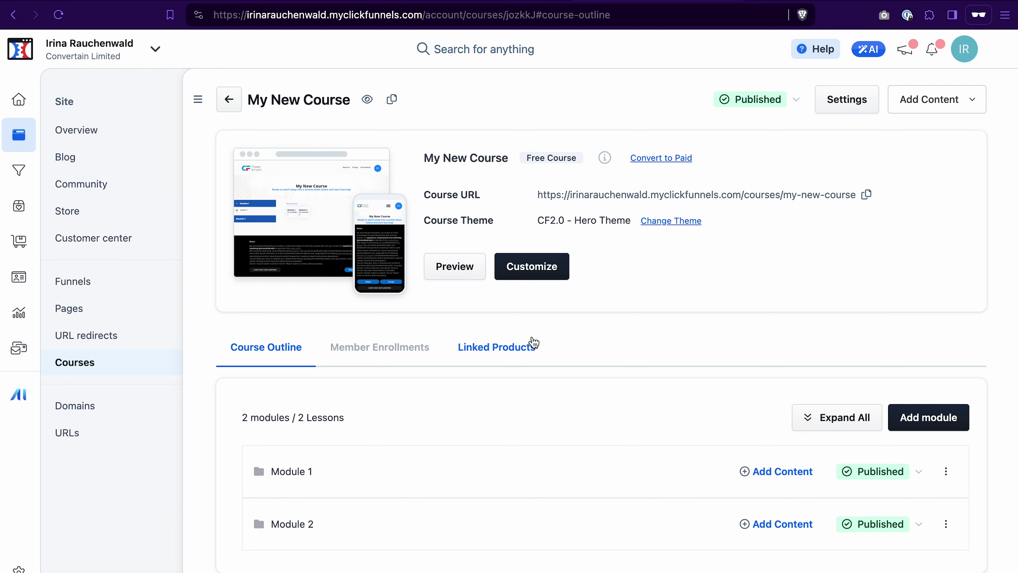
Confirm the course has no linked products, then view the products list with Course at $147.00.
{"action": "left_click", "coordinate": [506, 349]}
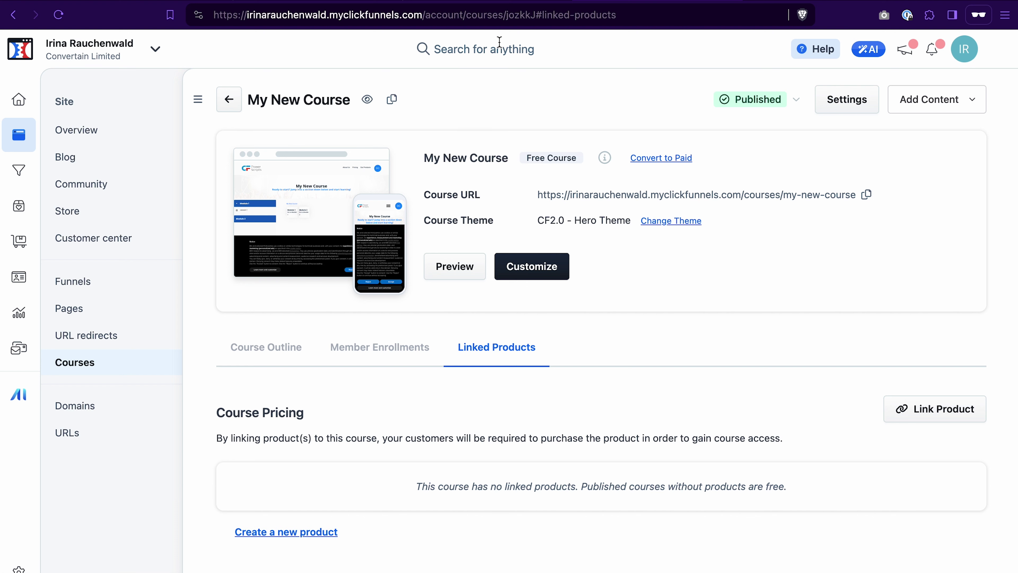
{"action": "left_click", "coordinate": [489, 1]}
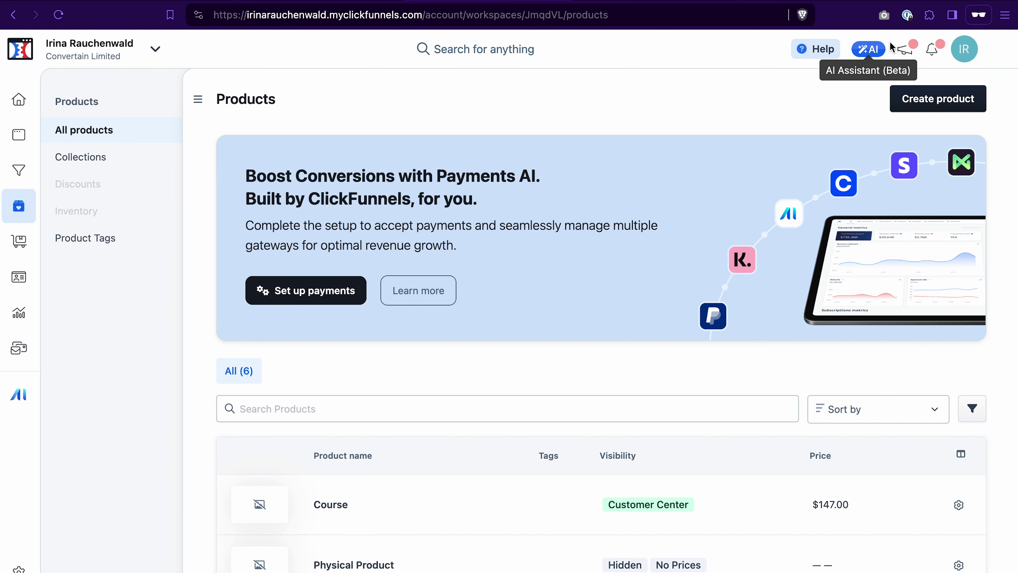
Edit the Course product and start adding Course access under Purchase Actions.
{"action": "scroll", "coordinate": [552, 368], "scroll_direction": "down", "scroll_amount": 2}
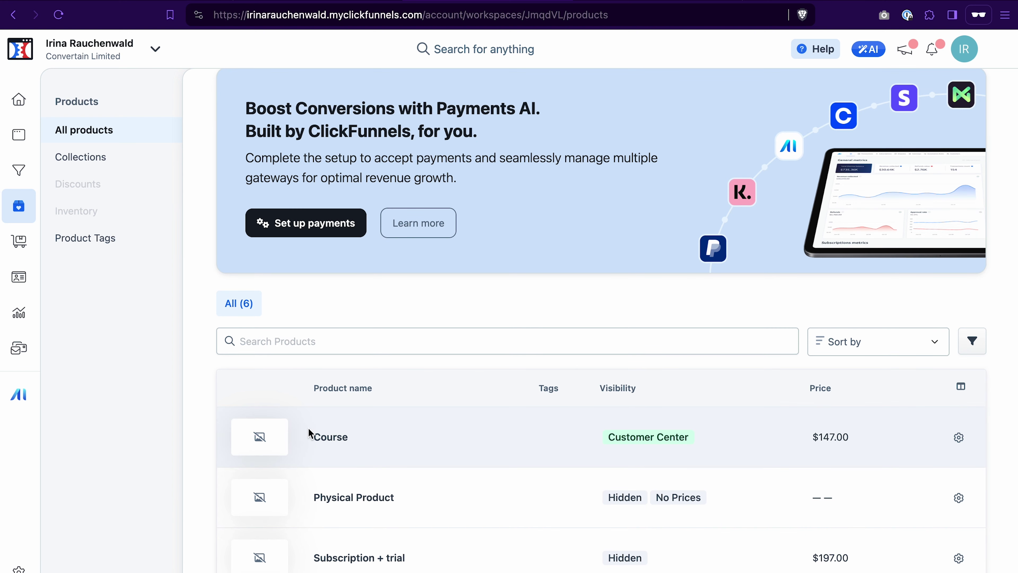
{"action": "left_click", "coordinate": [342, 441]}
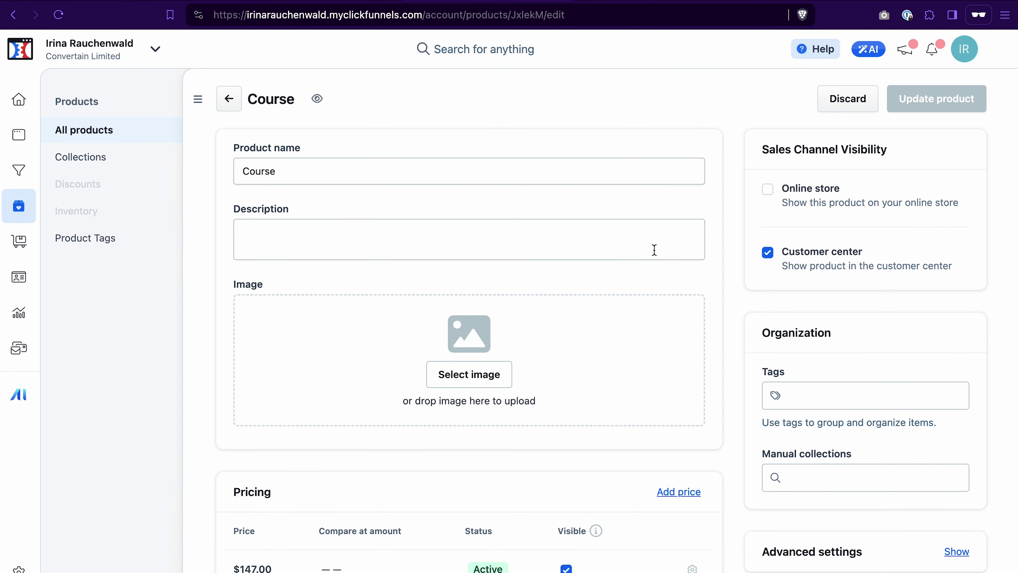
{"action": "scroll", "coordinate": [654, 250], "scroll_direction": "down", "scroll_amount": 15}
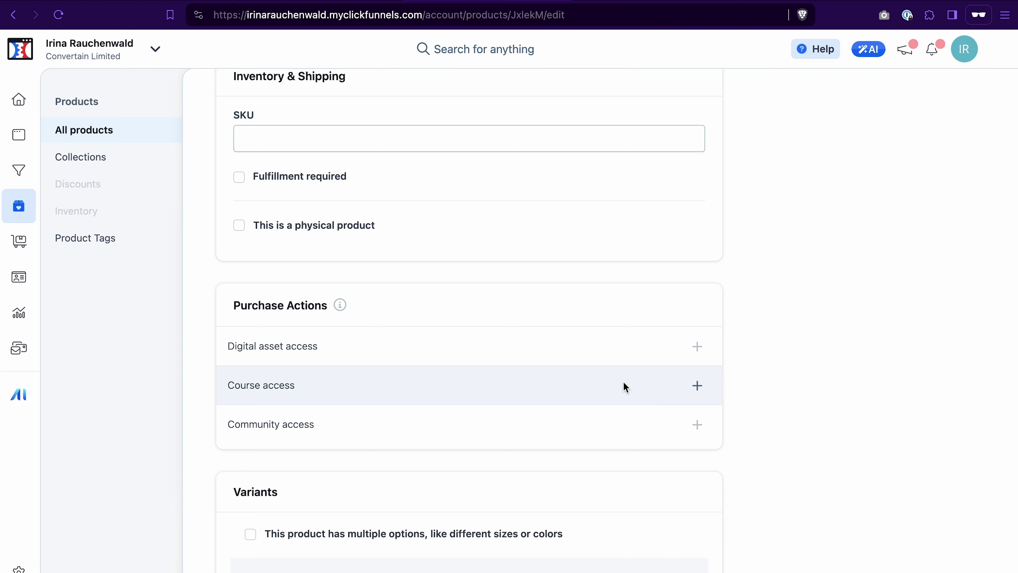
{"action": "left_click", "coordinate": [697, 389]}
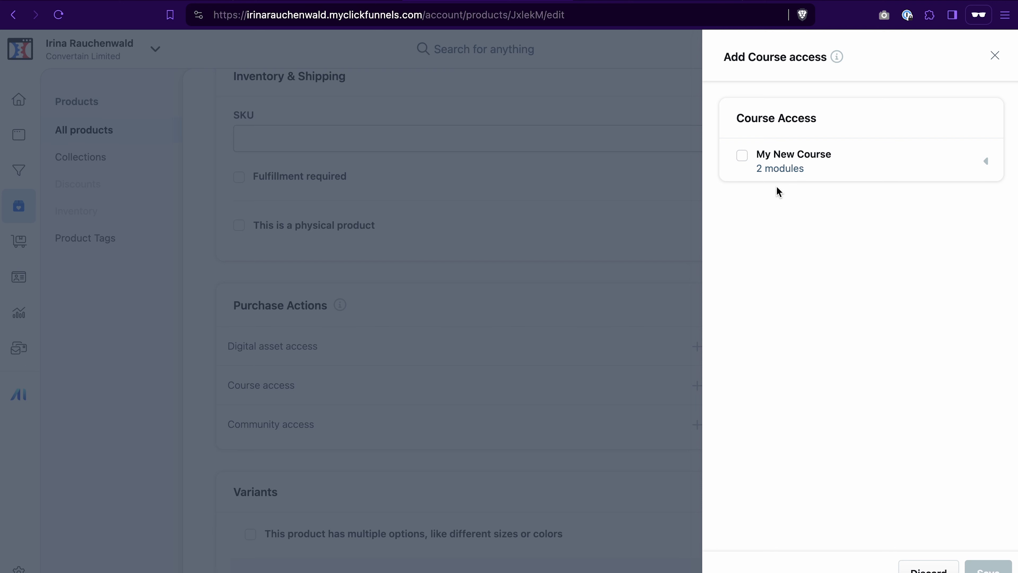
Grant the Course product access to My New Course, confirming both modules, and save.
{"action": "left_click", "coordinate": [742, 155]}
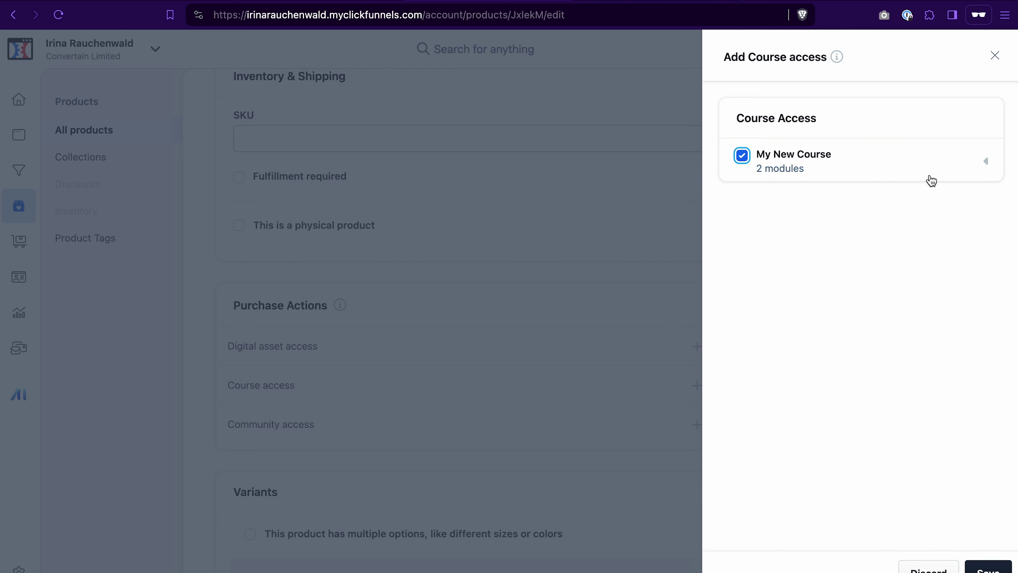
{"action": "left_click", "coordinate": [986, 162]}
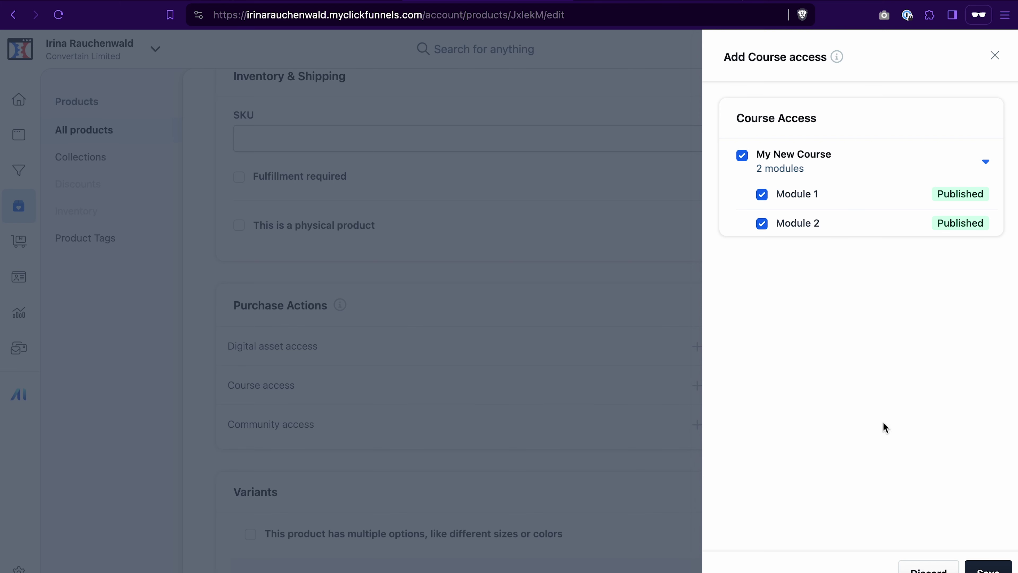
{"action": "left_click", "coordinate": [988, 568]}
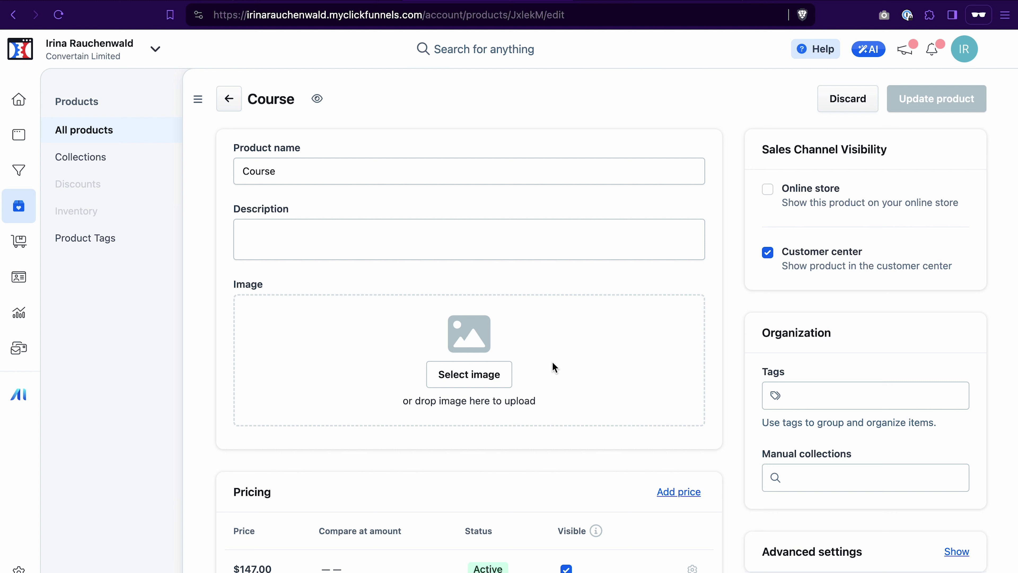
Reload My New Course to confirm it is a Paid Course linked to the $147.00 Course product.
{"action": "left_click", "coordinate": [665, 4]}
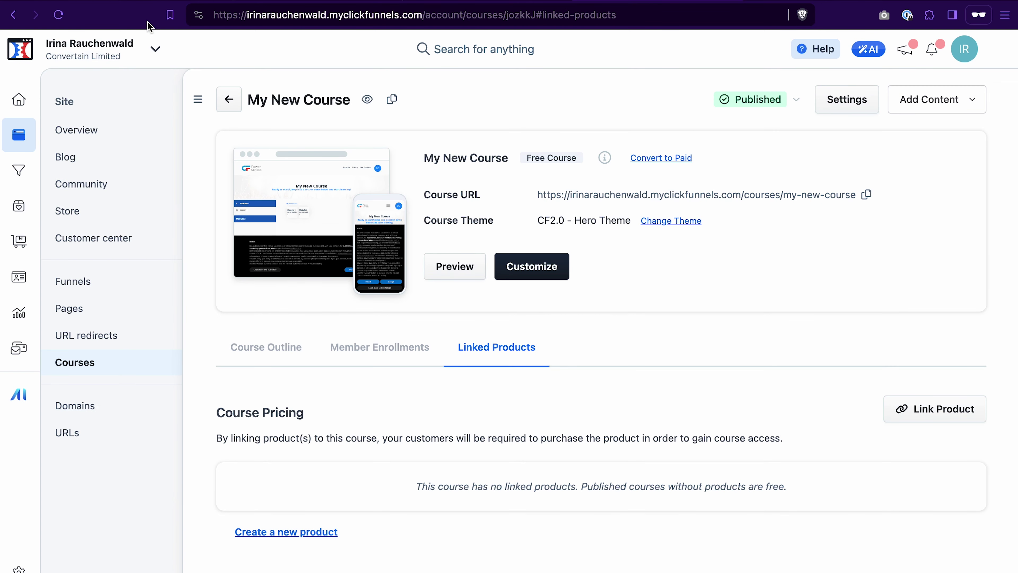
{"action": "left_click", "coordinate": [61, 15]}
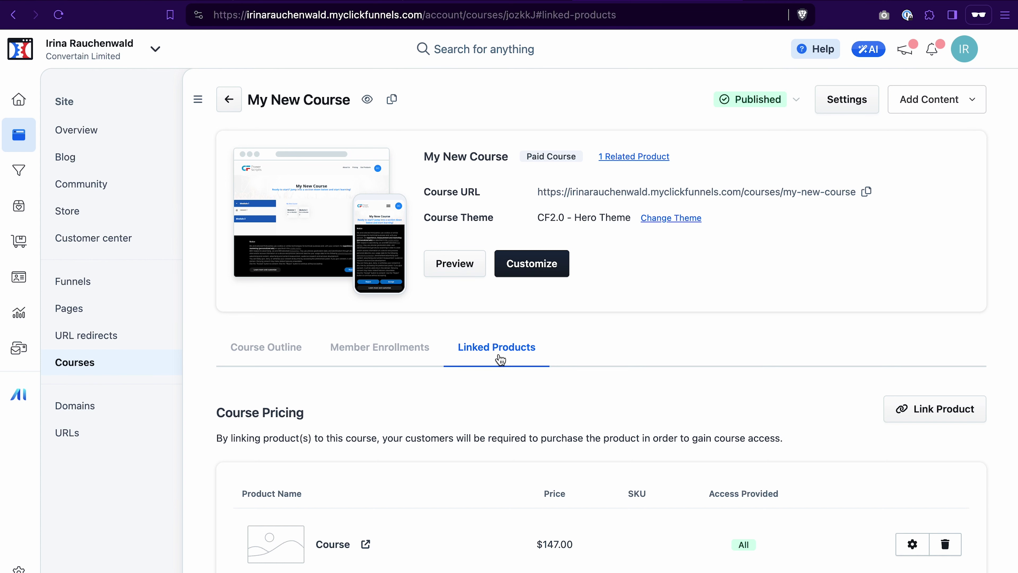
{"action": "scroll", "coordinate": [502, 417], "scroll_direction": "down", "scroll_amount": 3}
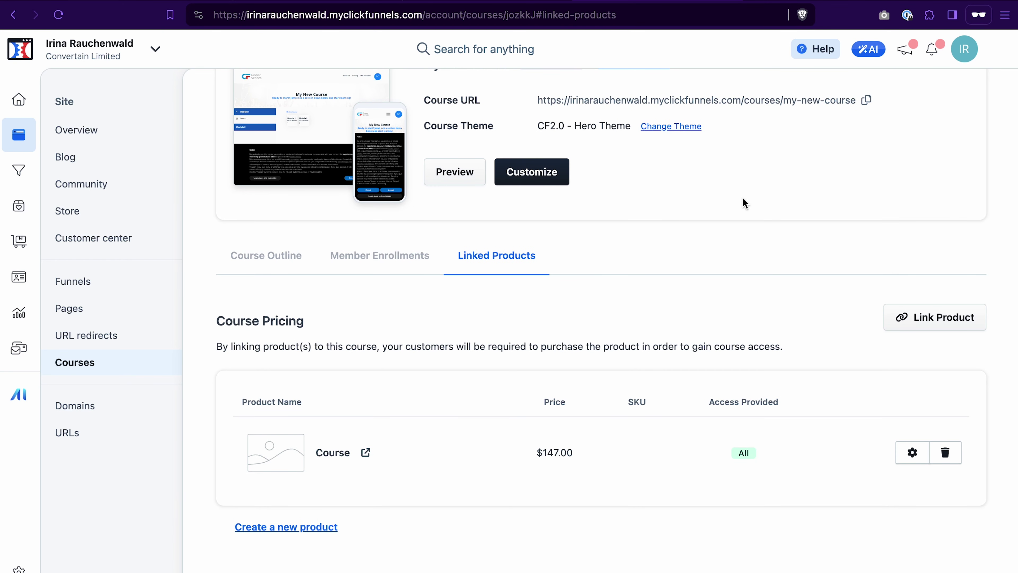
{"action": "scroll", "coordinate": [757, 177], "scroll_direction": "up", "scroll_amount": 3}
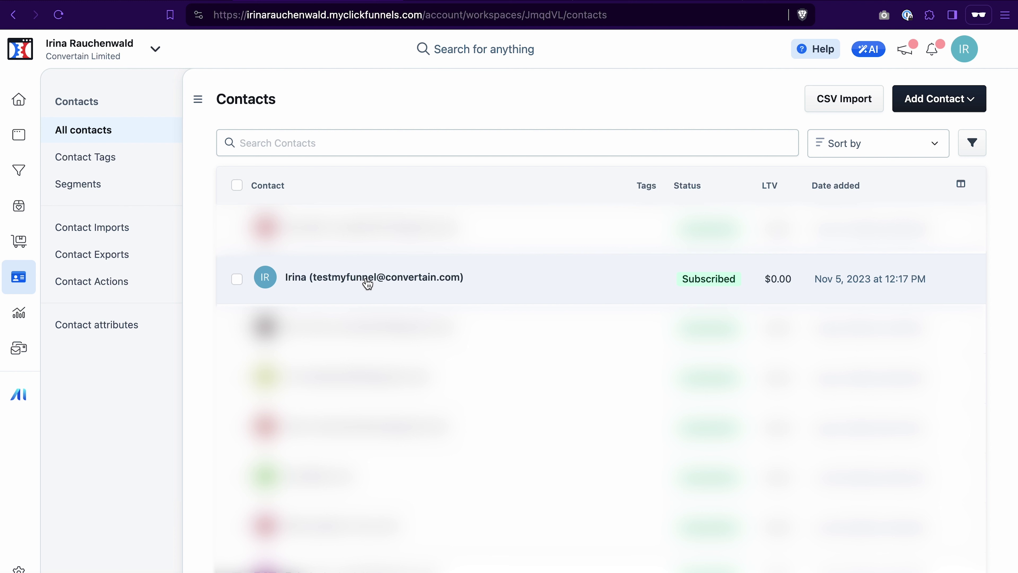
Enroll the test contact in My New Course from the contact's enrollments page.
{"action": "left_click", "coordinate": [368, 284]}
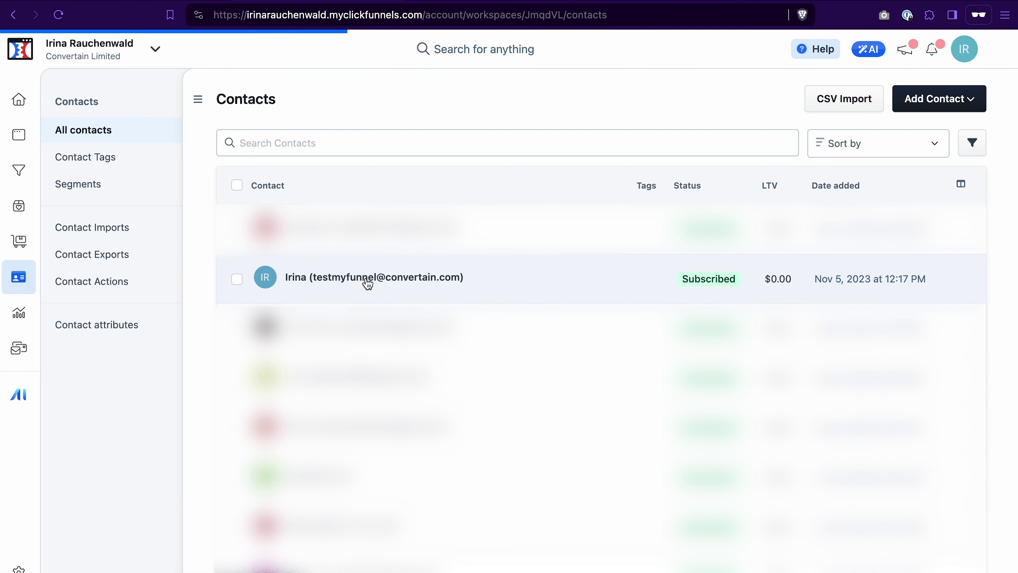
{"action": "left_click", "coordinate": [904, 149]}
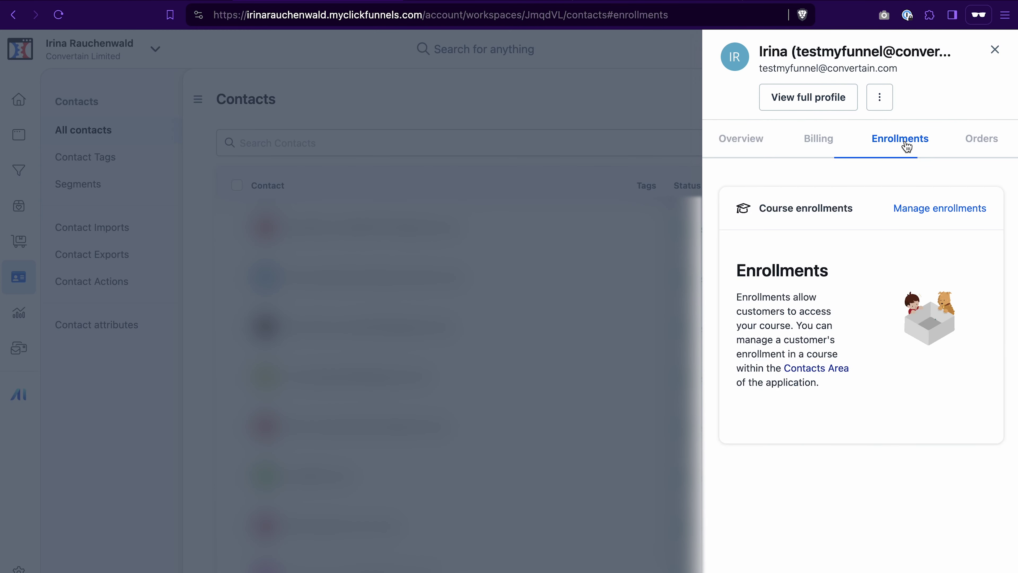
{"action": "left_click", "coordinate": [929, 209]}
{"action": "left_click", "coordinate": [940, 210]}
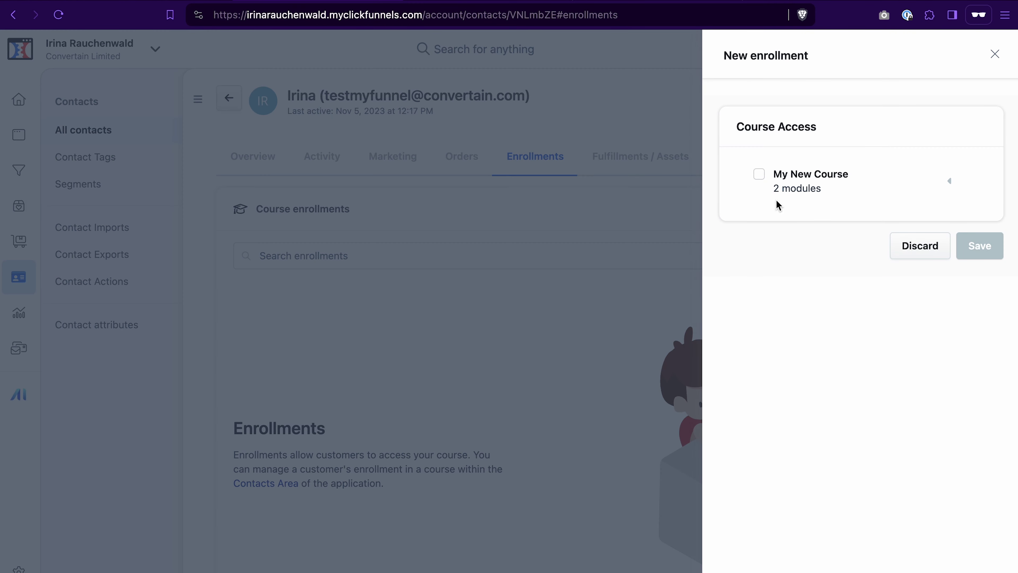
{"action": "left_click", "coordinate": [761, 179]}
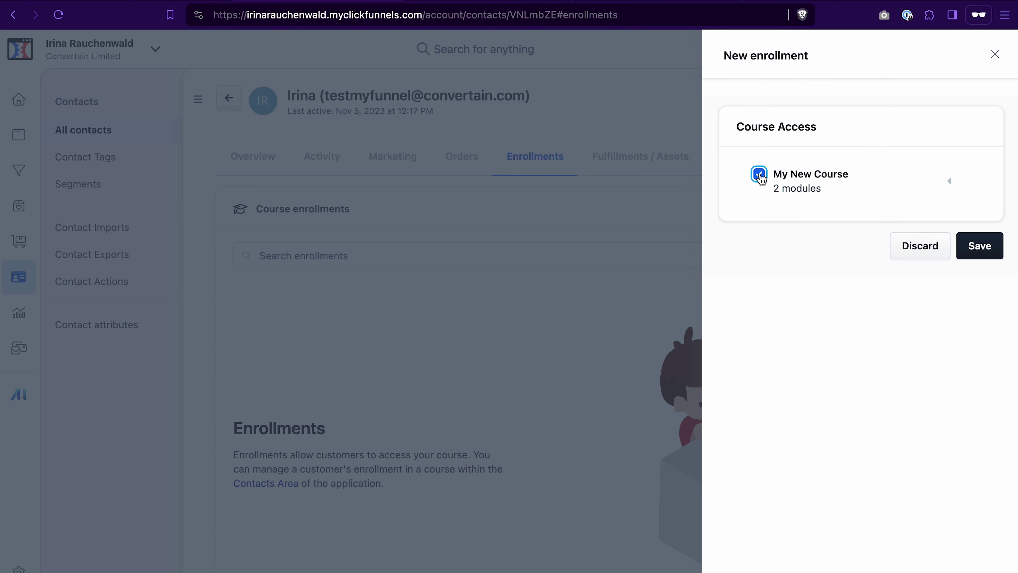
{"action": "left_click", "coordinate": [993, 253]}
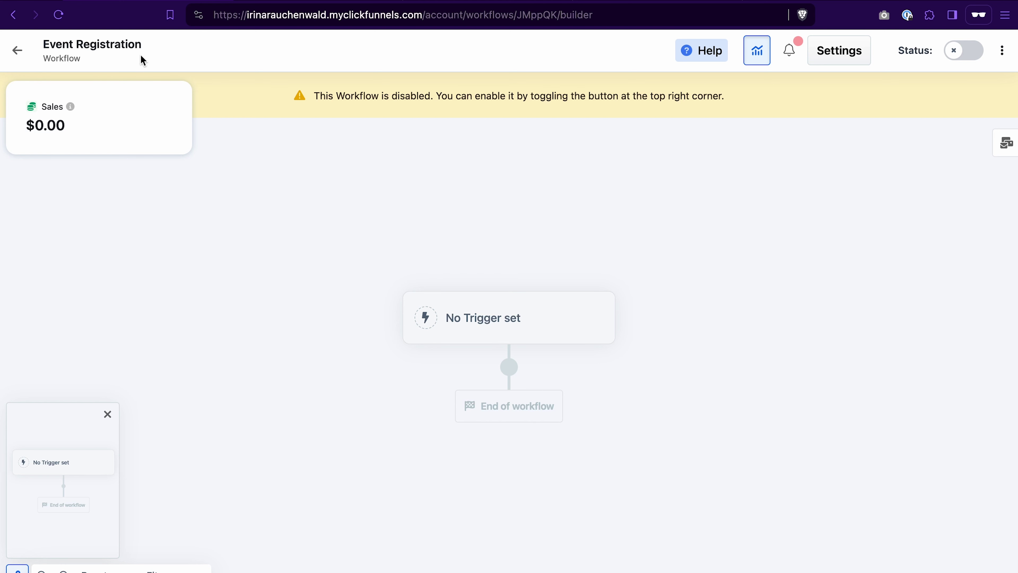
Add a new trigger to the Event Registration workflow using the Opt-In event.
{"action": "left_click", "coordinate": [516, 318]}
{"action": "left_click", "coordinate": [521, 339]}
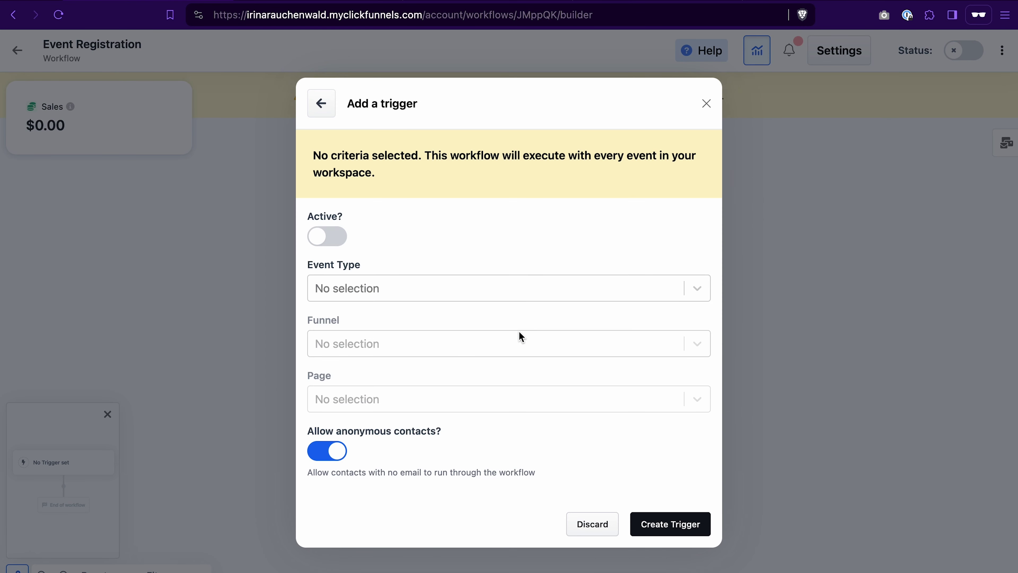
{"action": "left_click", "coordinate": [365, 290]}
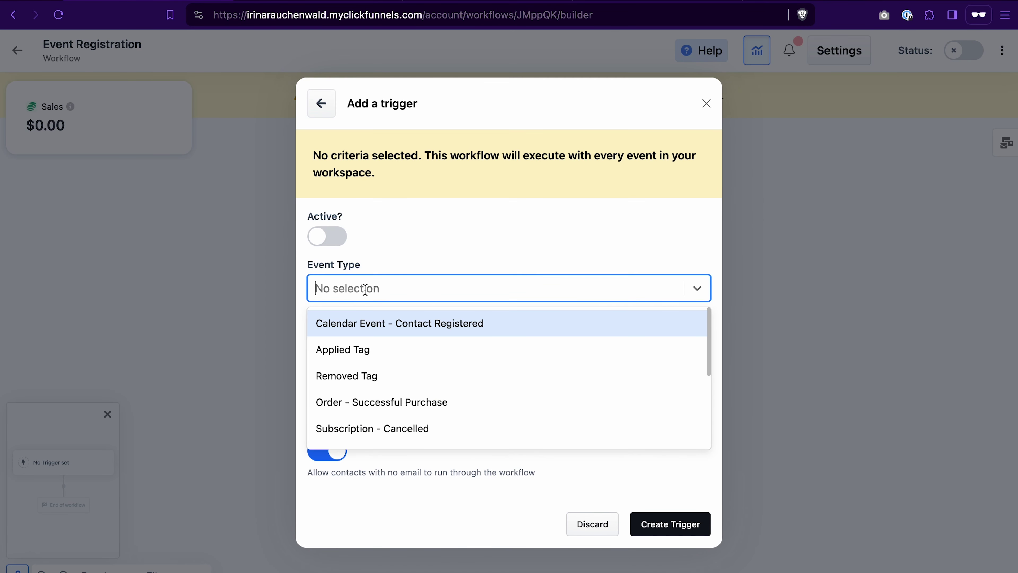
{"action": "scroll", "coordinate": [391, 380], "scroll_direction": "down", "scroll_amount": 3}
{"action": "scroll", "coordinate": [391, 379], "scroll_direction": "down", "scroll_amount": 2}
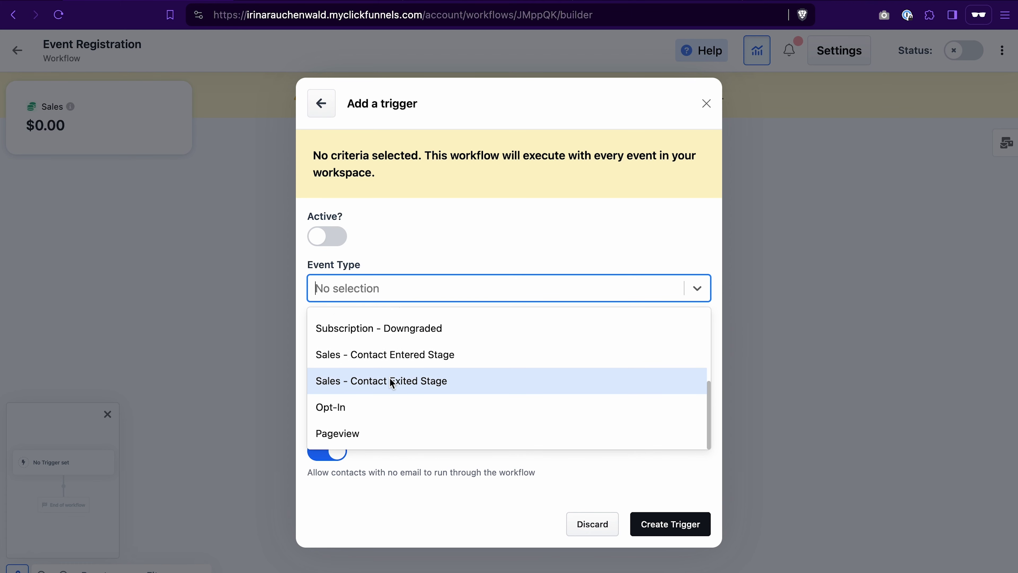
{"action": "left_click", "coordinate": [387, 406]}
Restrict the Opt-In trigger to New Funnel's Green Discount Squeeze page.
{"action": "left_click", "coordinate": [404, 357]}
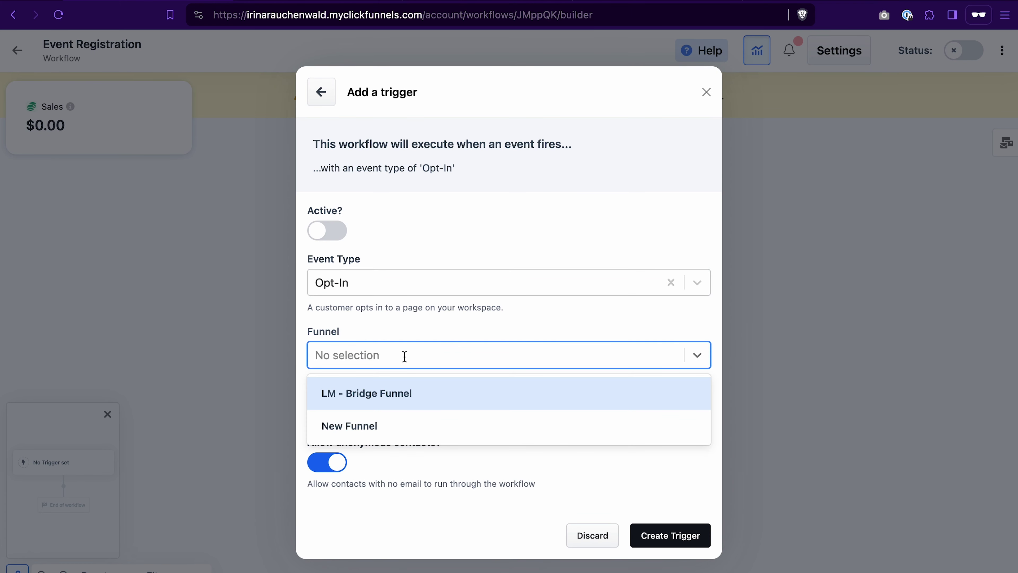
{"action": "left_click", "coordinate": [402, 436]}
{"action": "left_click", "coordinate": [401, 411]}
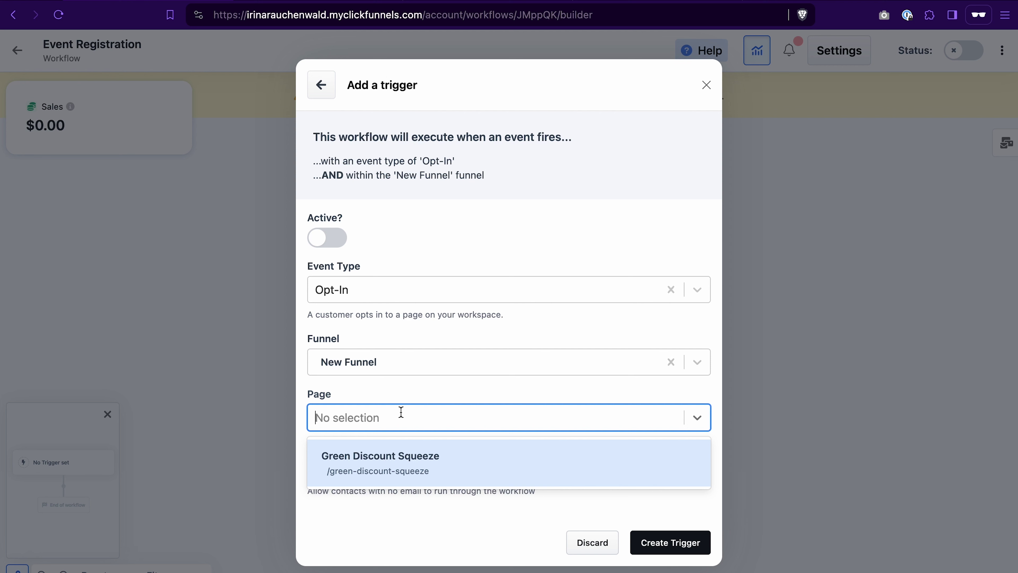
{"action": "left_click", "coordinate": [428, 472]}
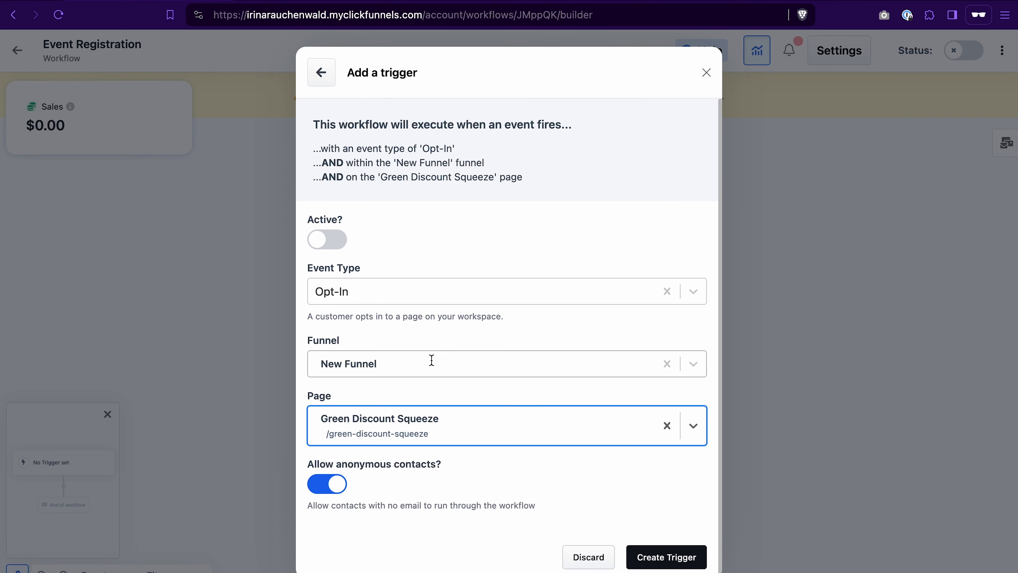
Disallow anonymous contacts, set the trigger active, and create it.
{"action": "left_click", "coordinate": [323, 485]}
{"action": "left_click", "coordinate": [335, 239]}
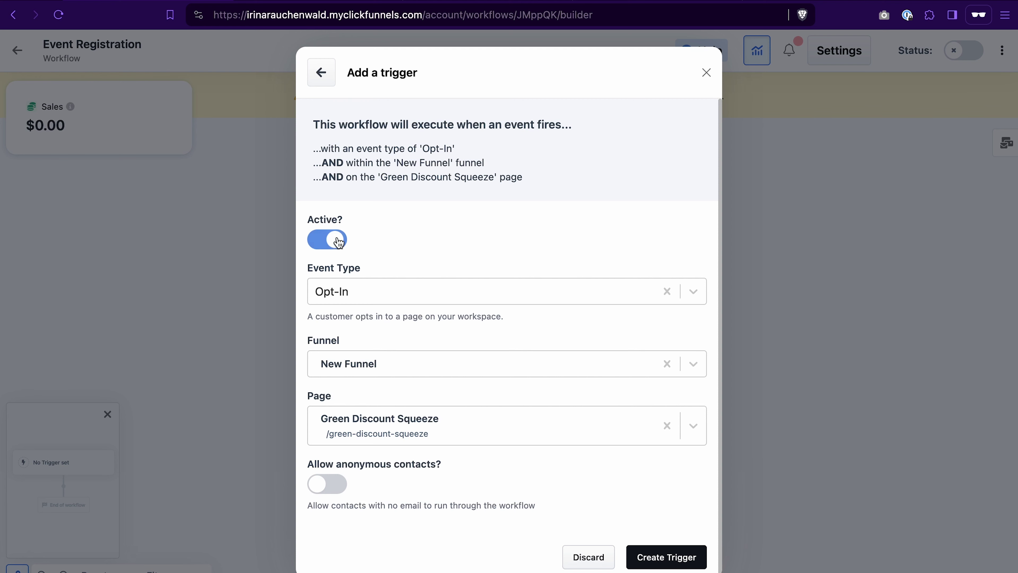
{"action": "left_click", "coordinate": [666, 558]}
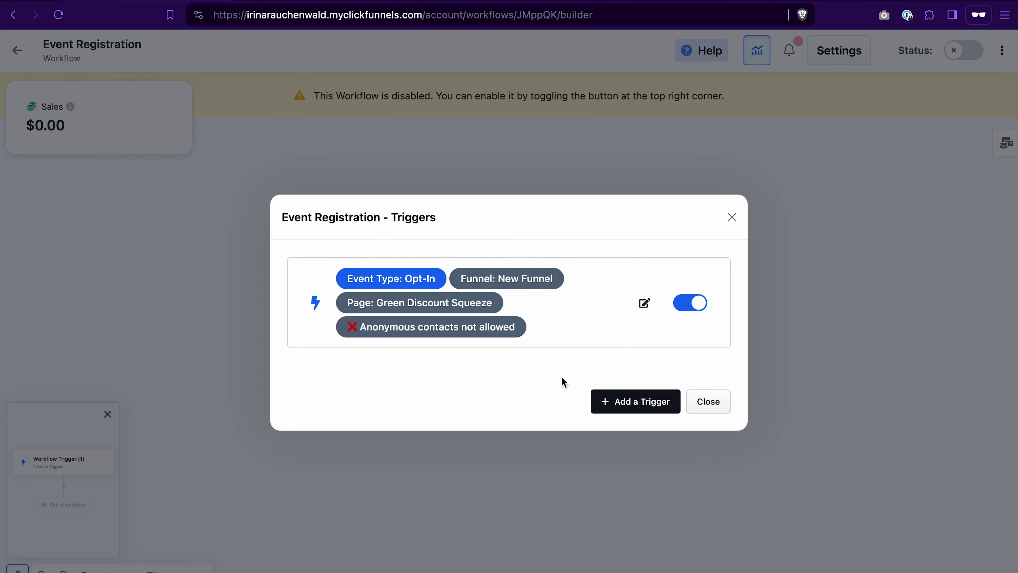
{"action": "left_click", "coordinate": [710, 404]}
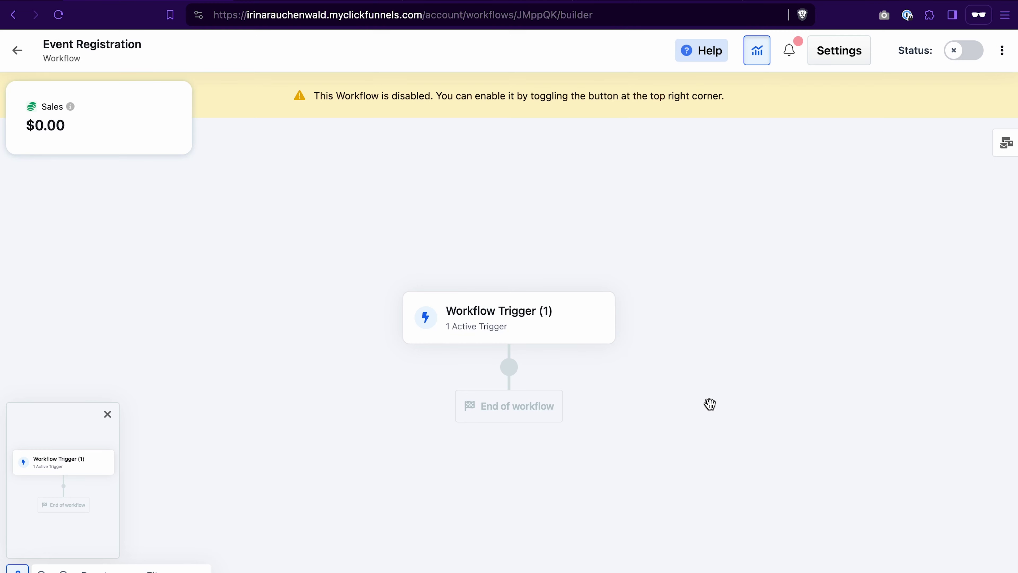
Add an Enroll step after the trigger that enrolls contacts in My New Course.
{"action": "left_click", "coordinate": [509, 366]}
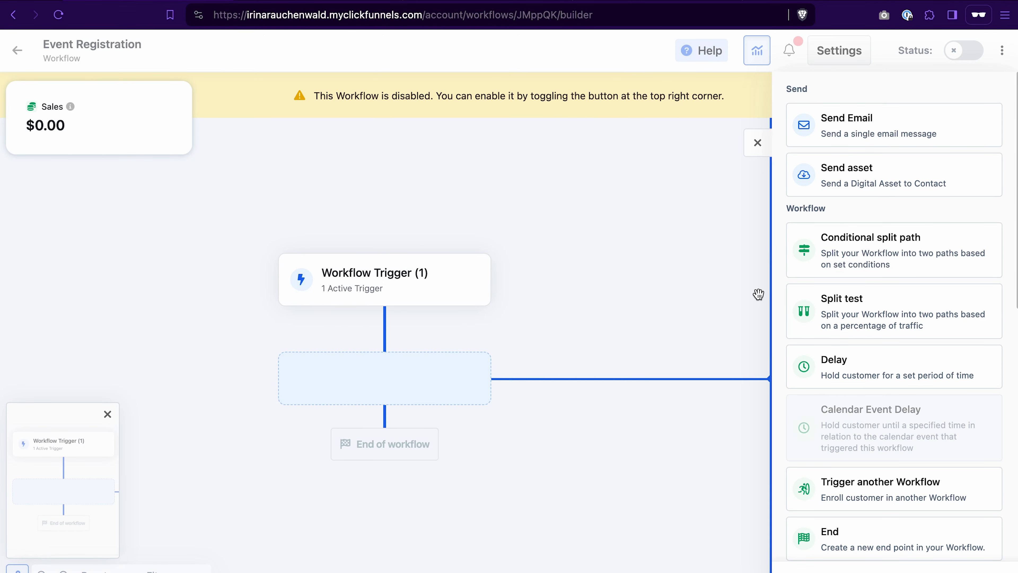
{"action": "scroll", "coordinate": [885, 391], "scroll_direction": "down", "scroll_amount": 8}
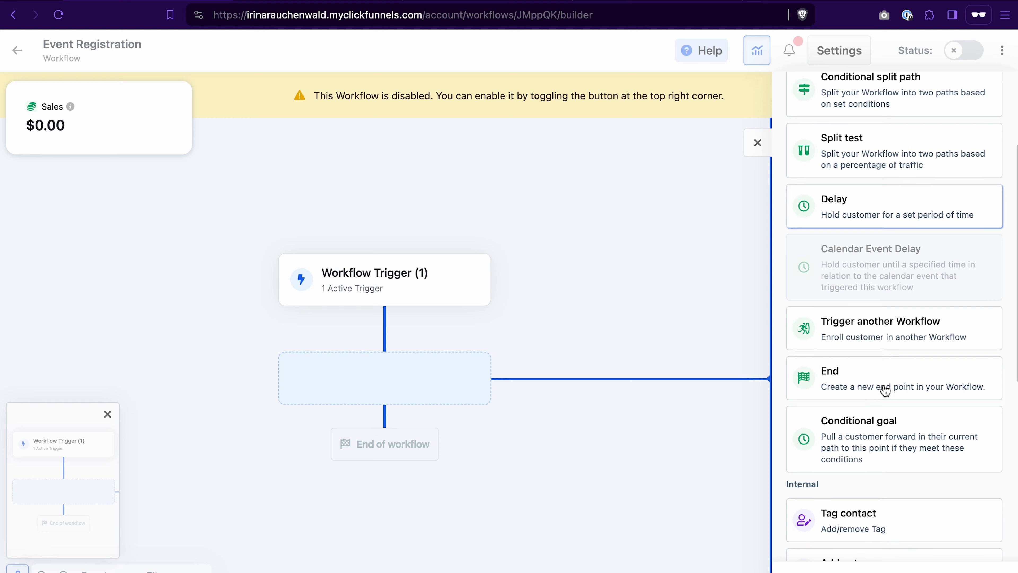
{"action": "left_click", "coordinate": [855, 517]}
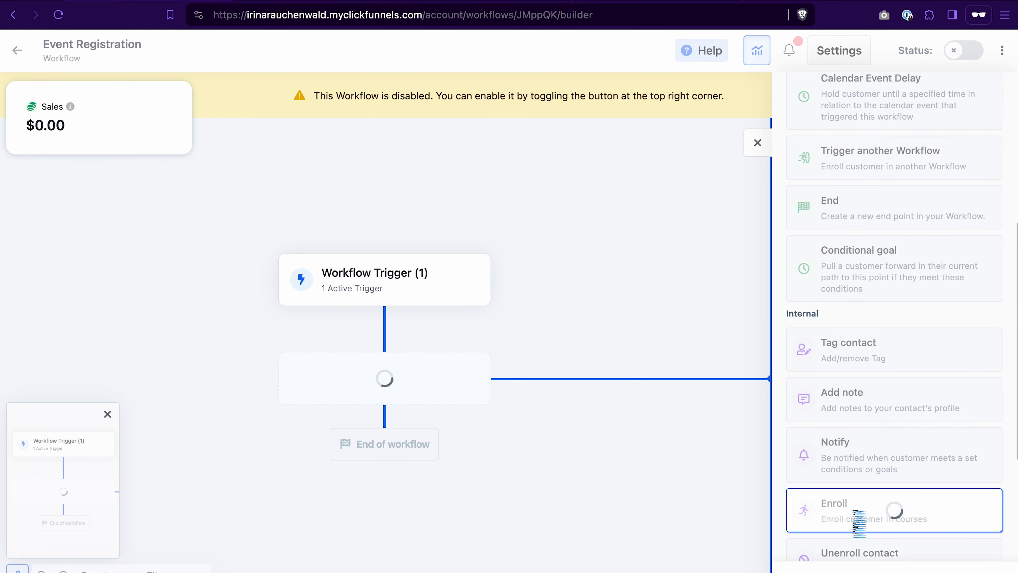
{"action": "left_click", "coordinate": [312, 322]}
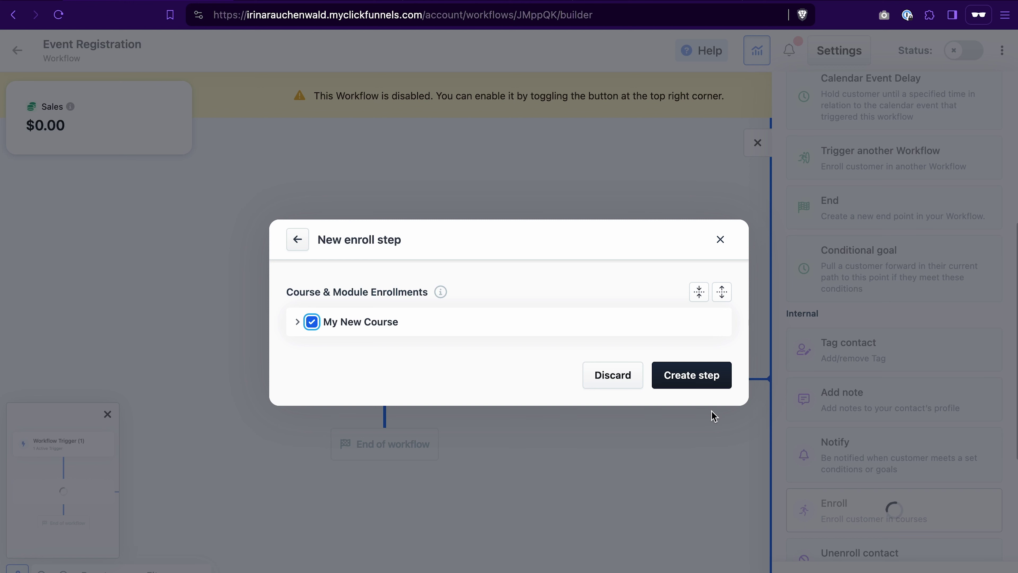
{"action": "left_click", "coordinate": [700, 380]}
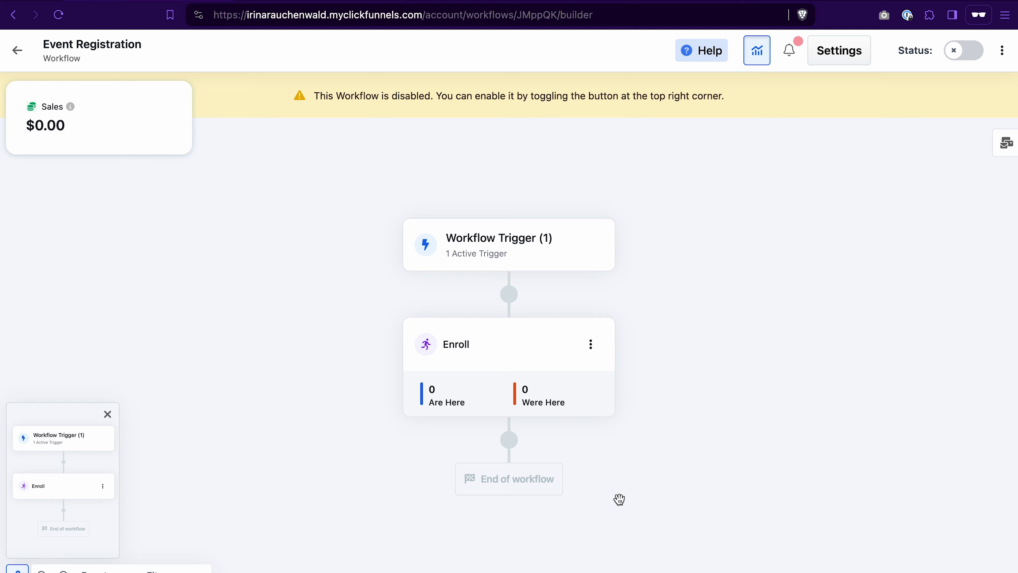
Begin adding a step after Enroll, then cancel, leaving the workflow unchanged.
{"action": "left_click", "coordinate": [510, 441]}
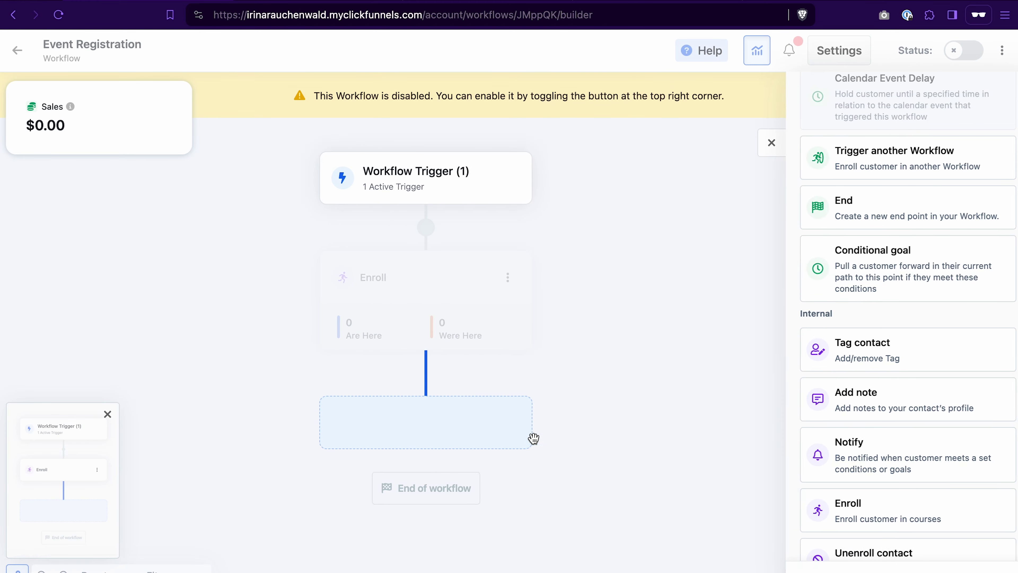
{"action": "scroll", "coordinate": [870, 407], "scroll_direction": "up", "scroll_amount": 5}
{"action": "scroll", "coordinate": [870, 407], "scroll_direction": "up", "scroll_amount": 5}
{"action": "left_click", "coordinate": [736, 284]}
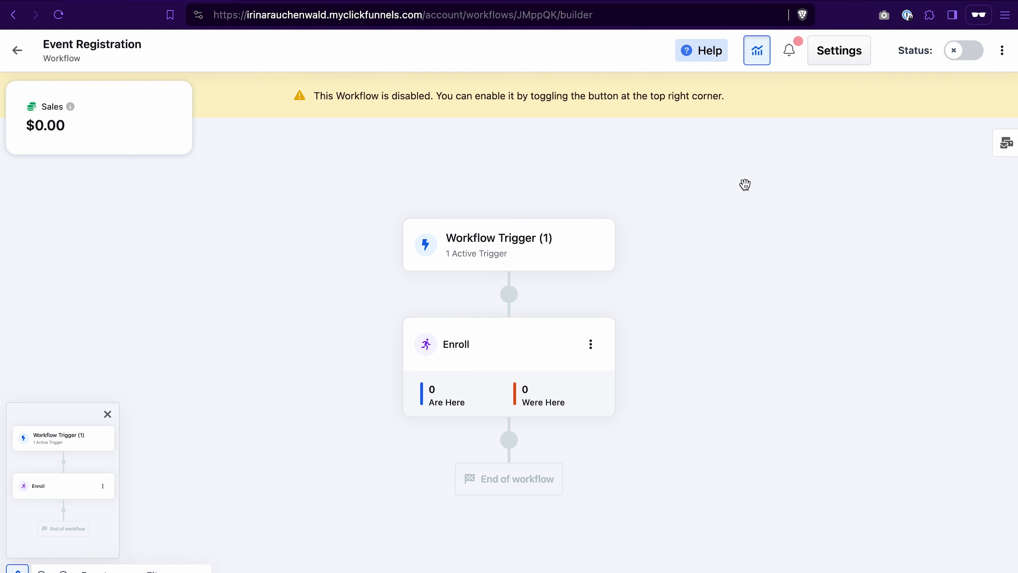